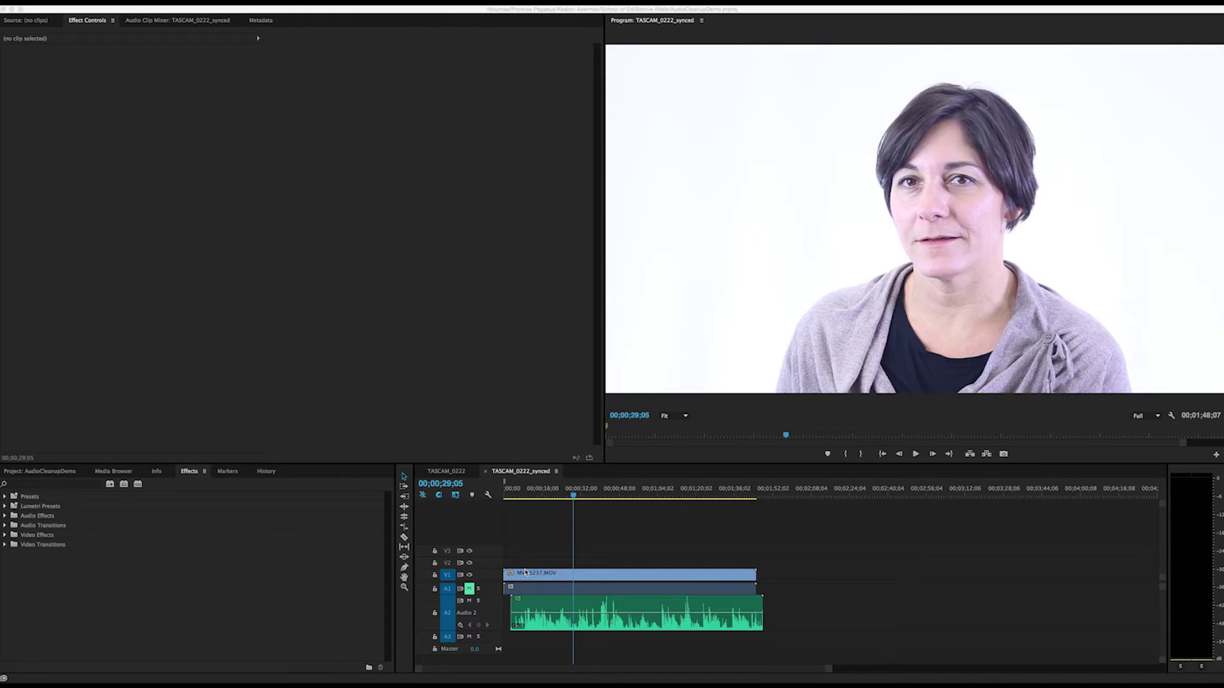
Send the Audio 2 recorder clip to Adobe Audition with Edit Clip In Adobe Audition
right_click(577, 609)
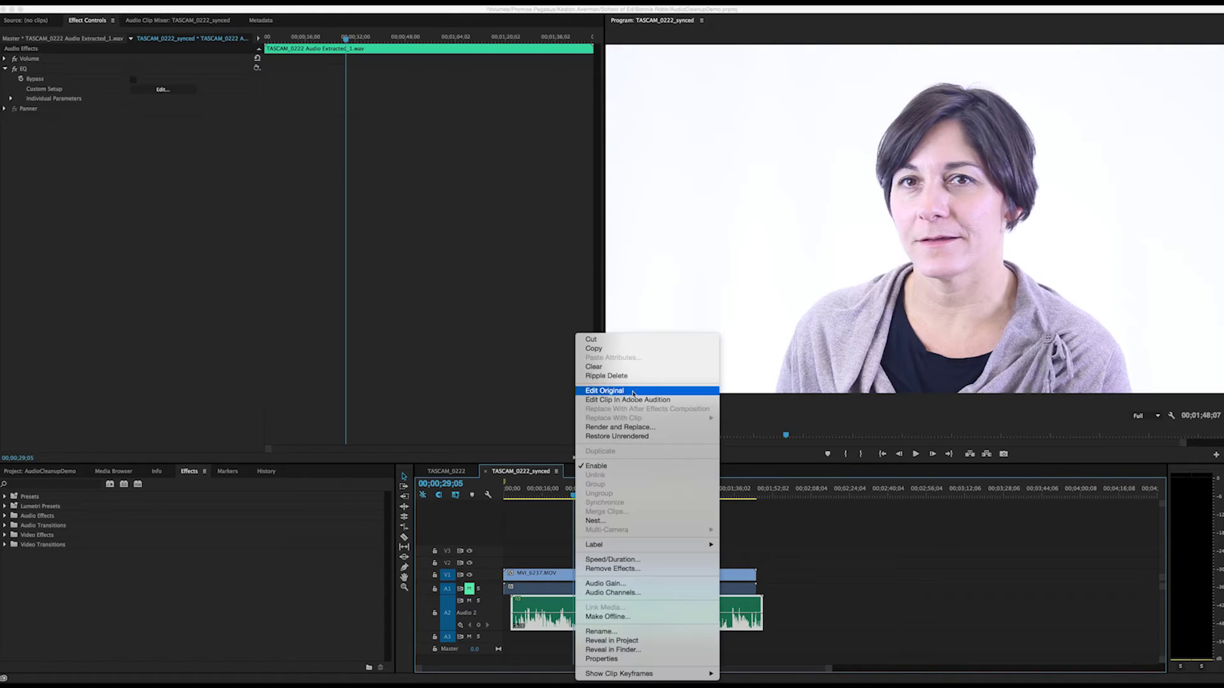
left_click(631, 400)
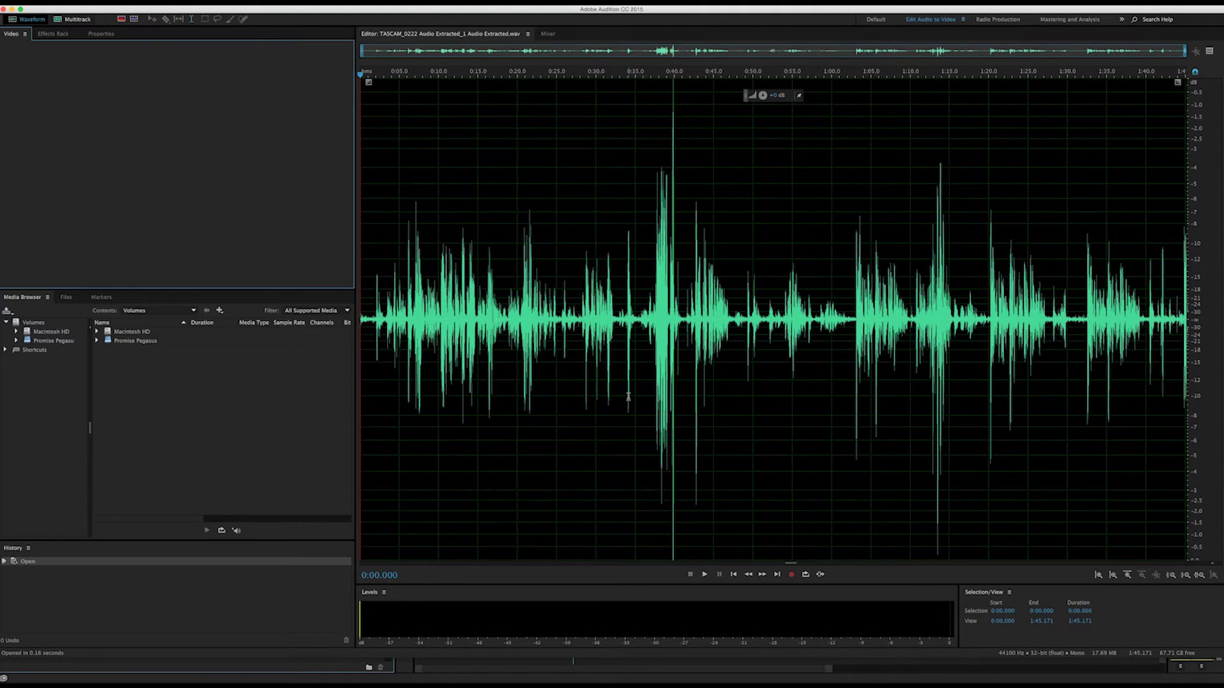
Select the opening 0:00.000–0:01.626 noise-only stretch of the waveform and play it back
left_click_drag(373, 338, 360, 339)
scroll(364, 338, "up", 3)
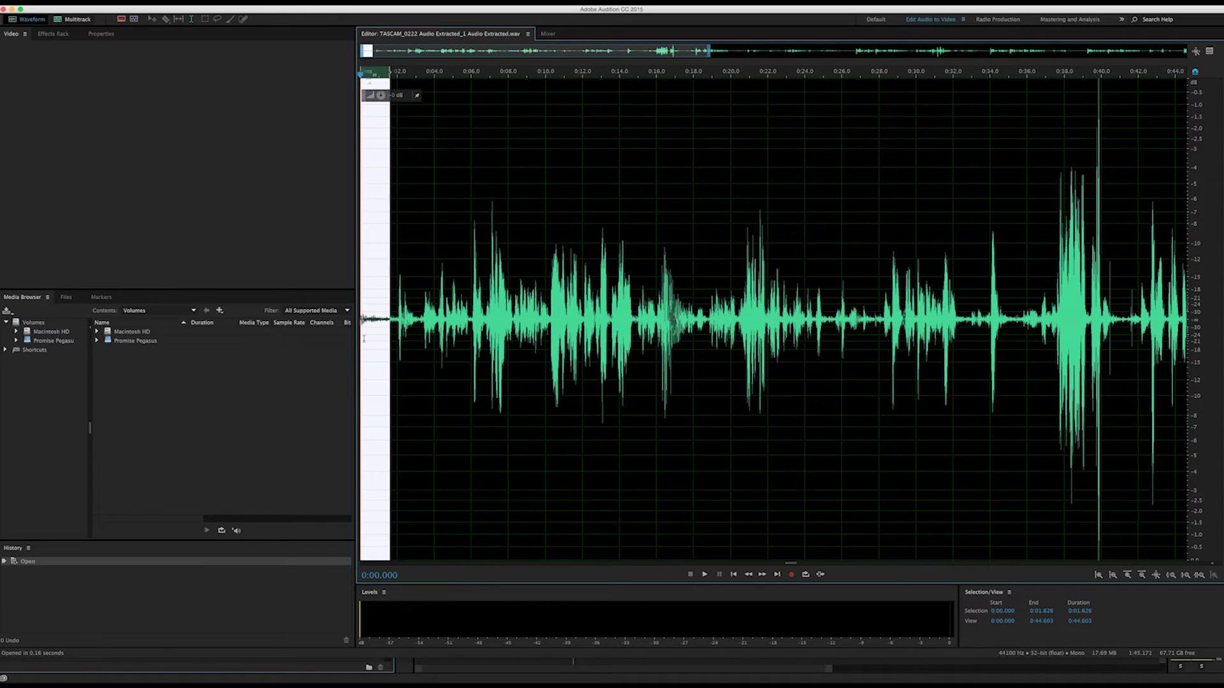
key("space")
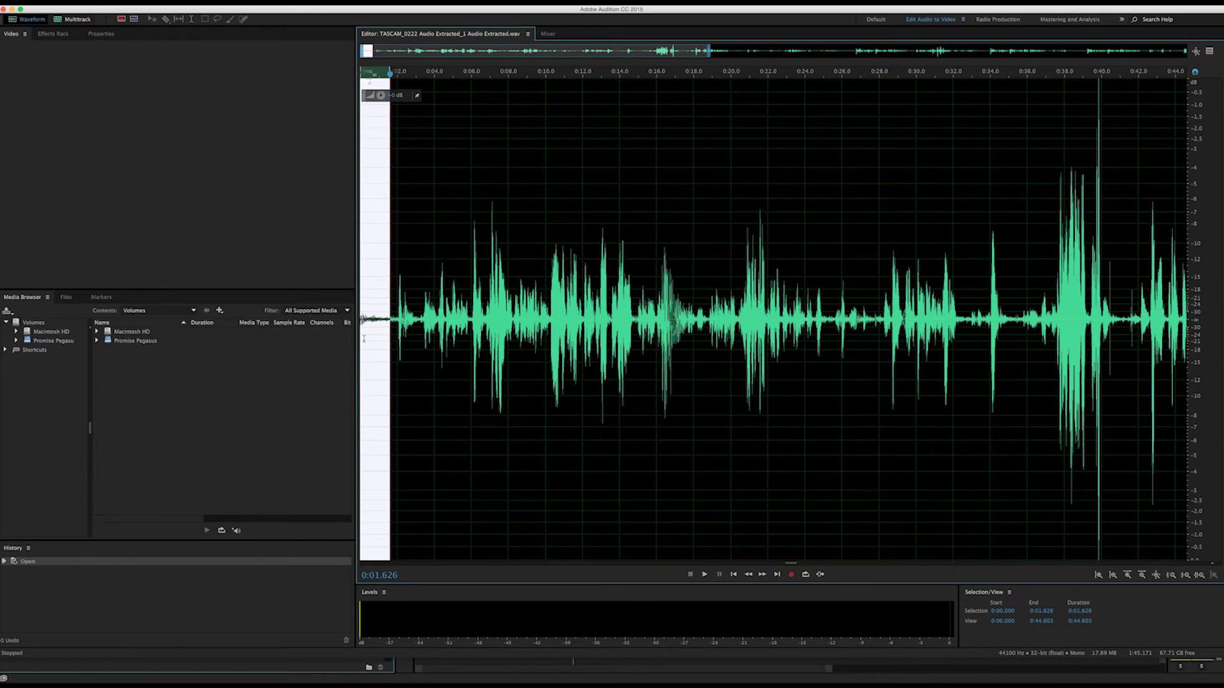
Capture the selected opening noise as a noise print, confirm it, and clear the selection
left_click(214, 3)
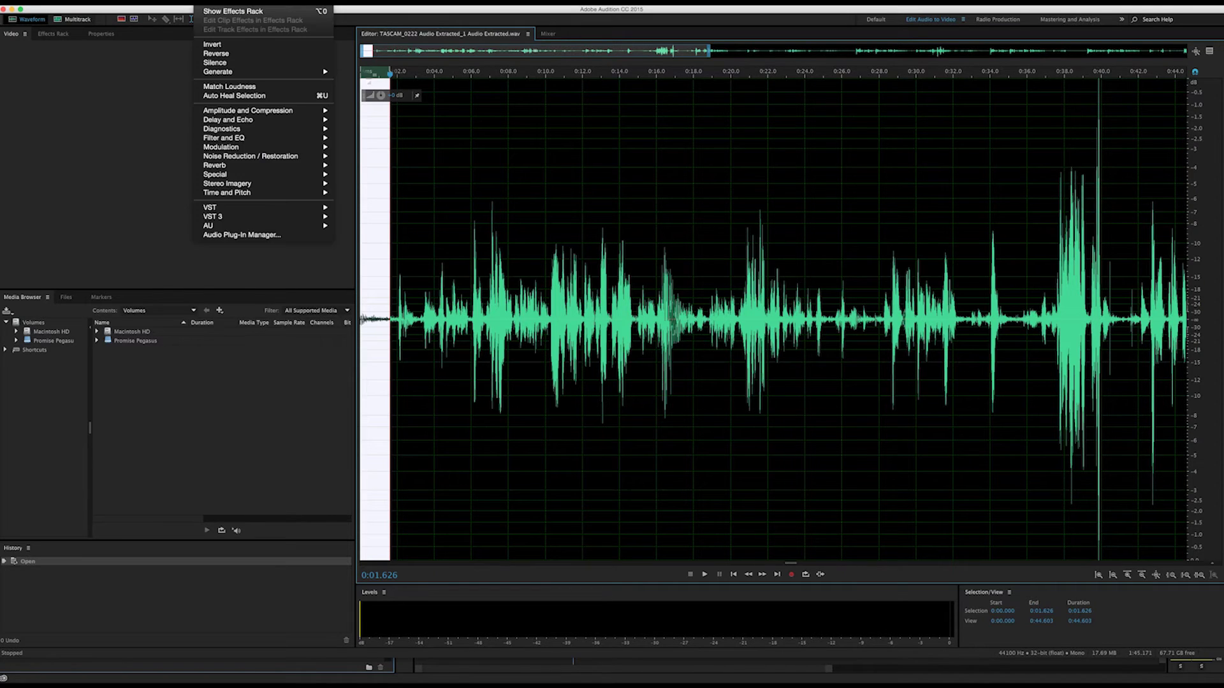
mouse_move(247, 158)
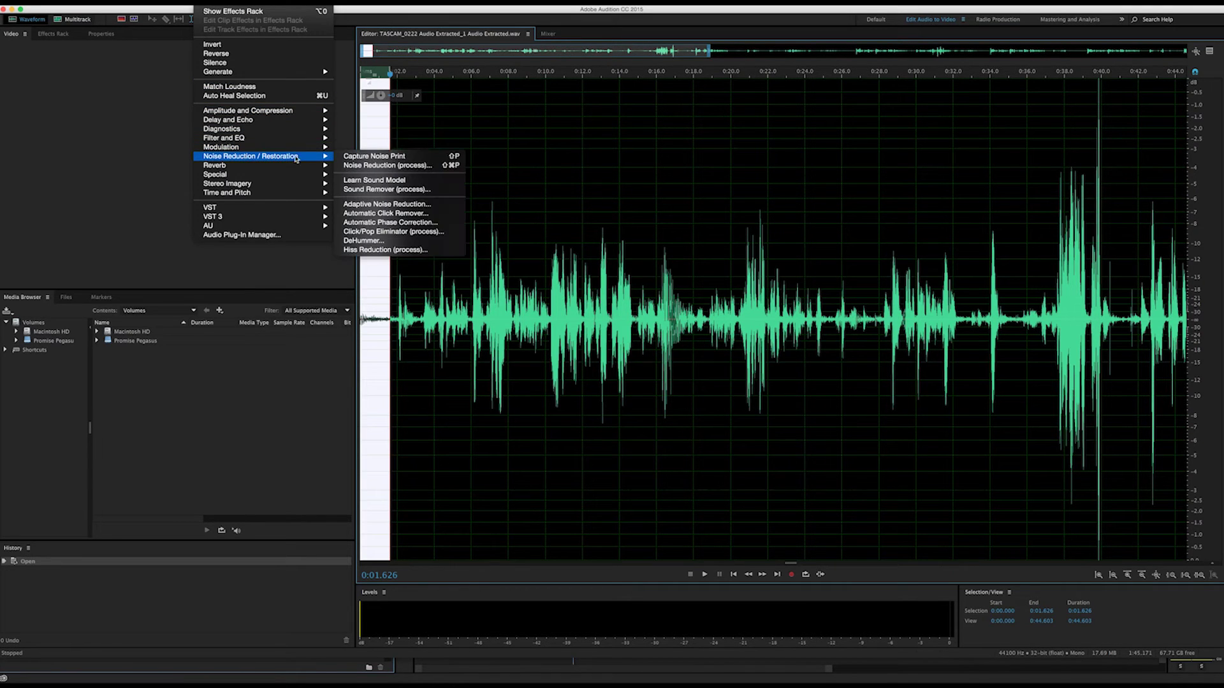
left_click(349, 157)
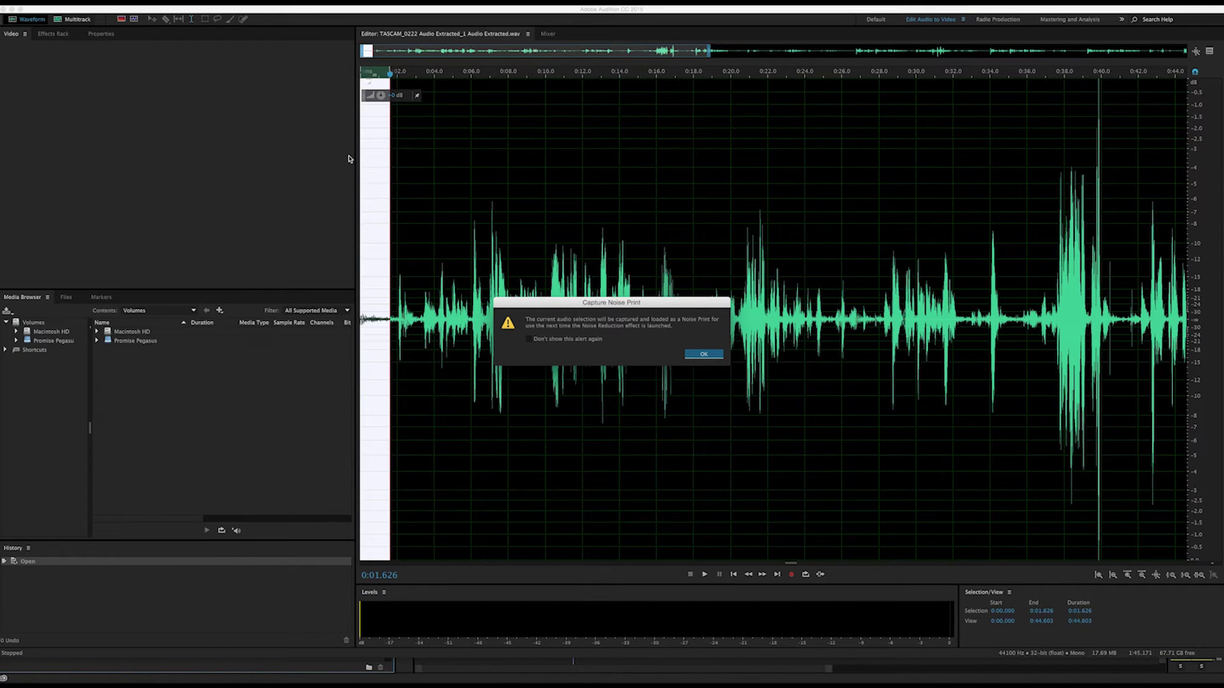
left_click(706, 355)
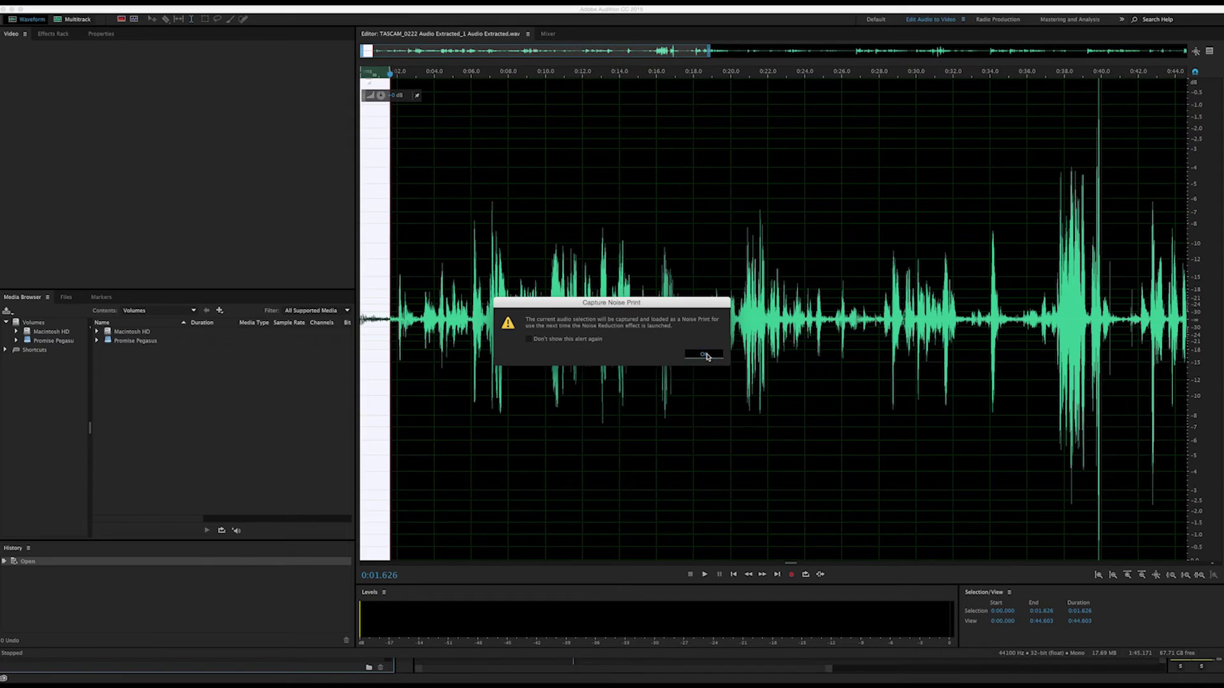
left_click(546, 272)
Apply Noise Reduction (process) at 77% to the whole recording using the captured noise print
left_click(210, 1)
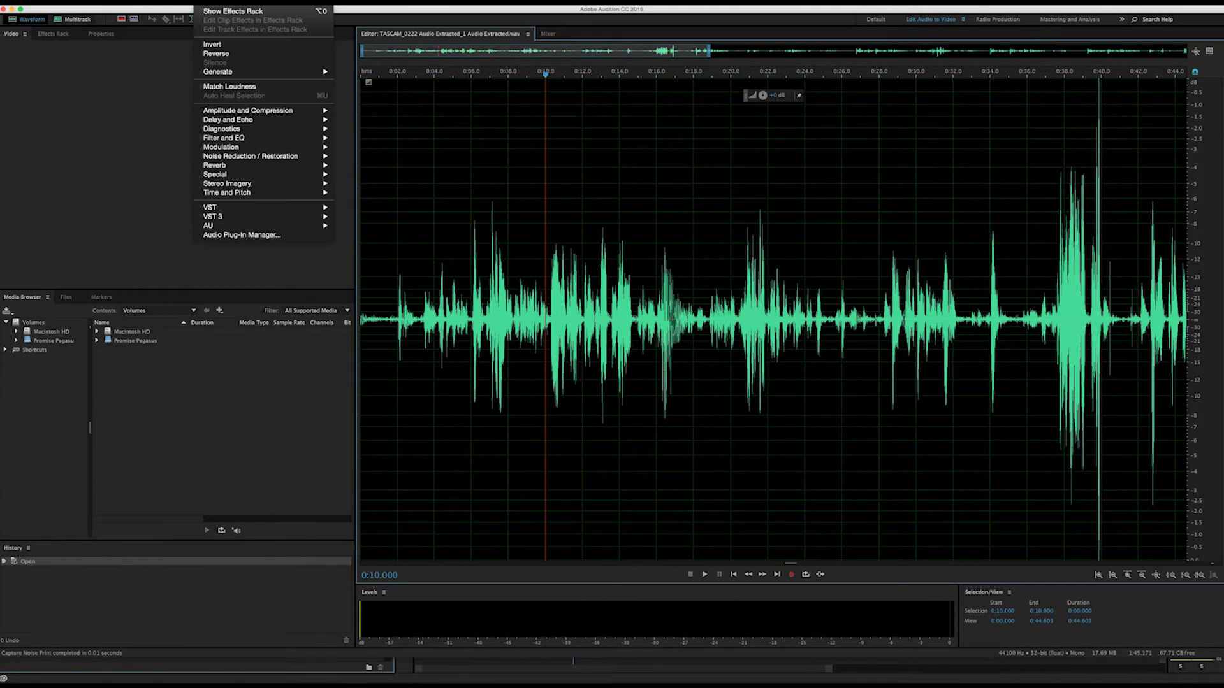
mouse_move(254, 115)
mouse_move(261, 159)
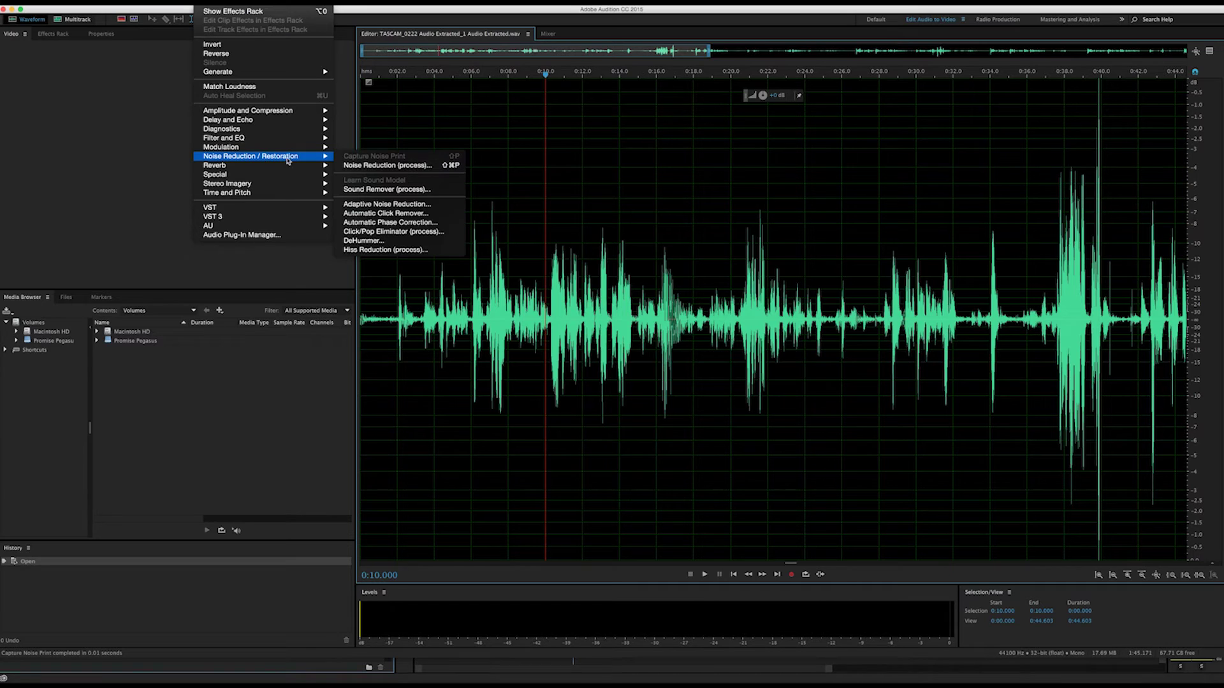
left_click(378, 166)
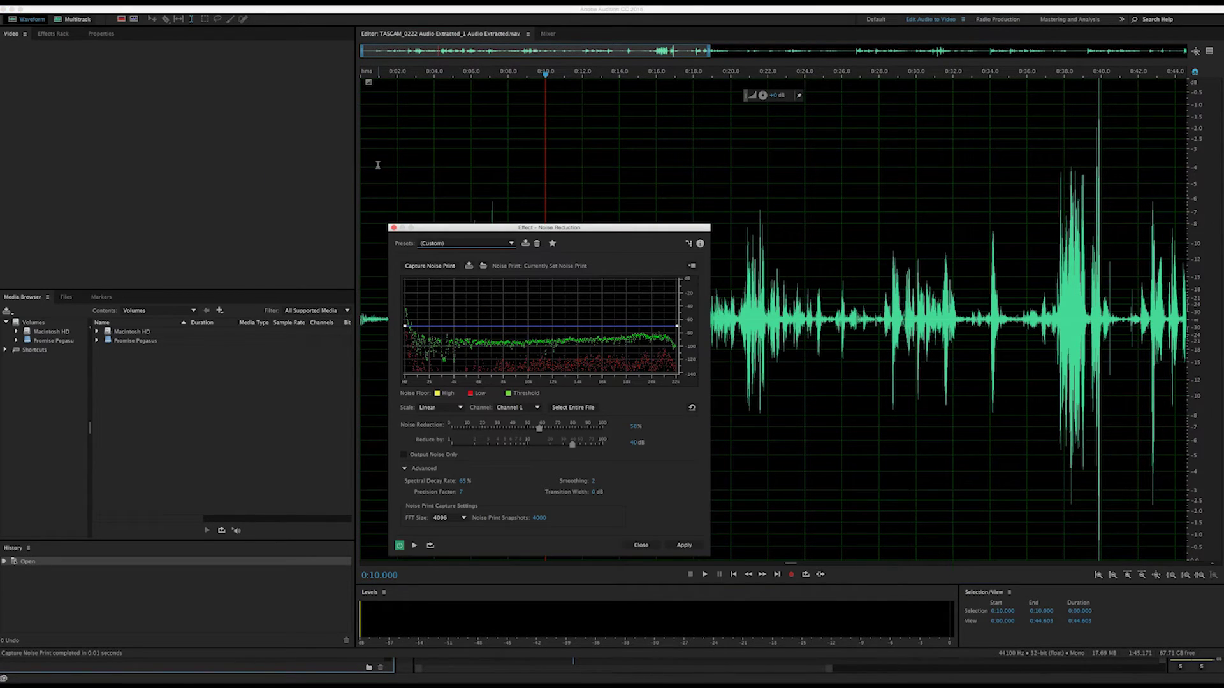
left_click_drag(539, 427, 573, 431)
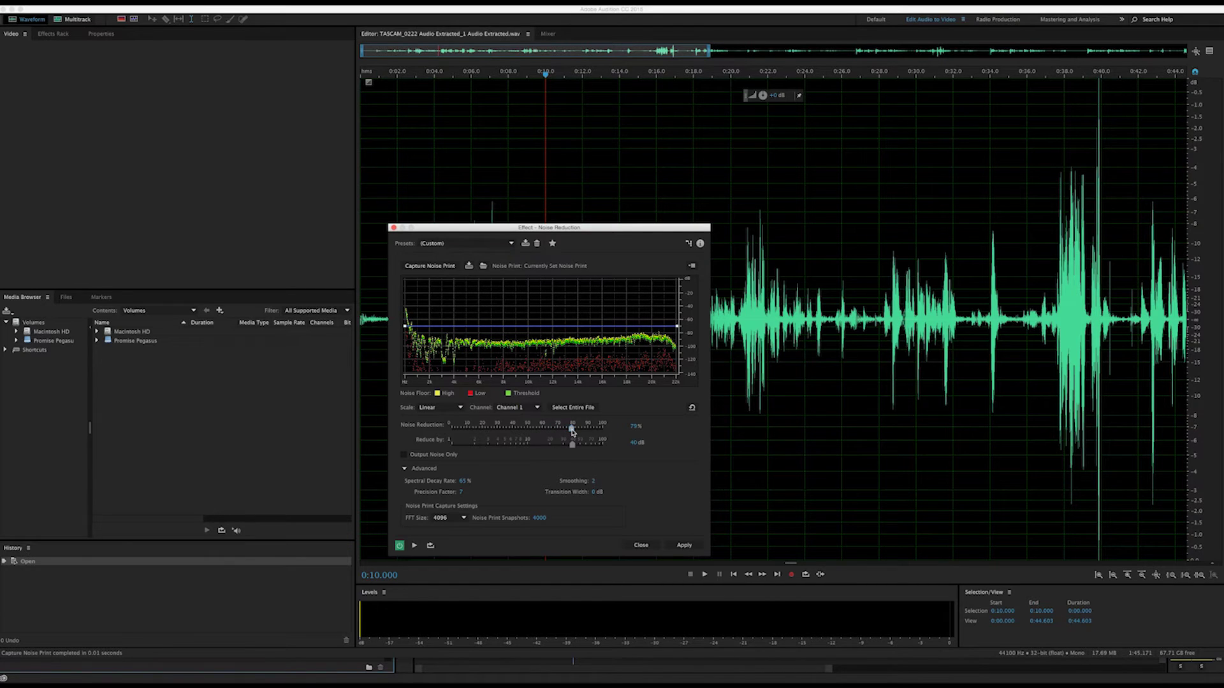
left_click(684, 546)
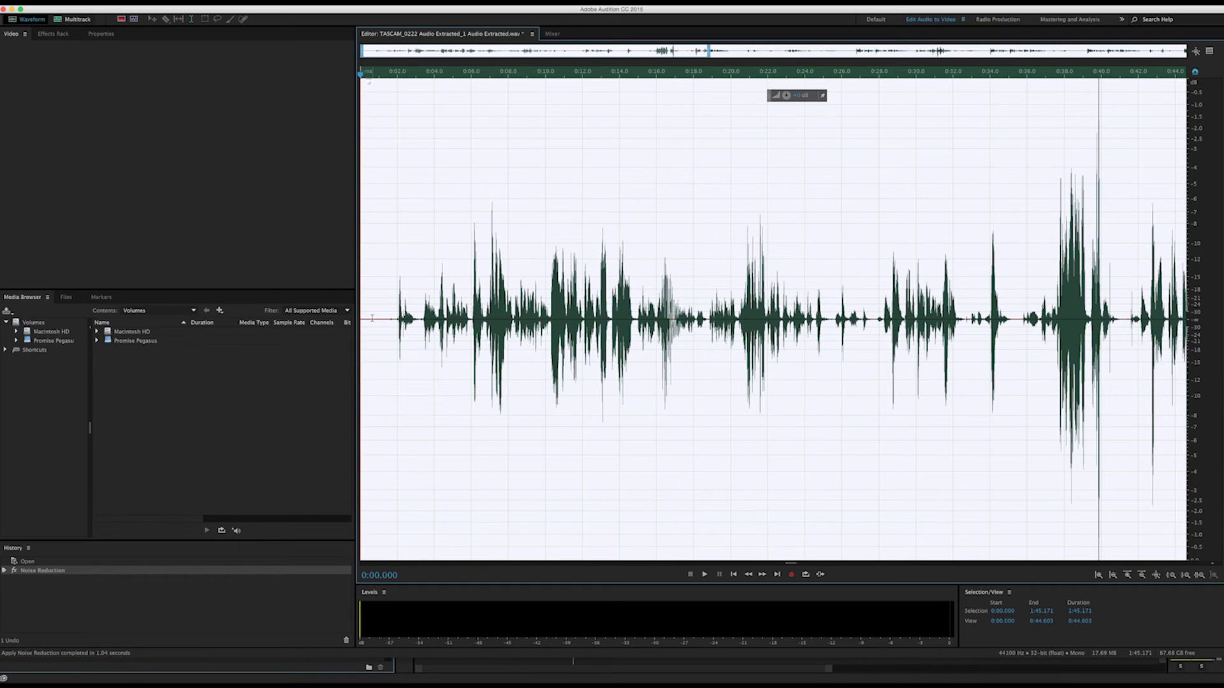
Save the noise-reduced TASCAM_0222 audio file and switch back to Premiere Pro
left_click(524, 318)
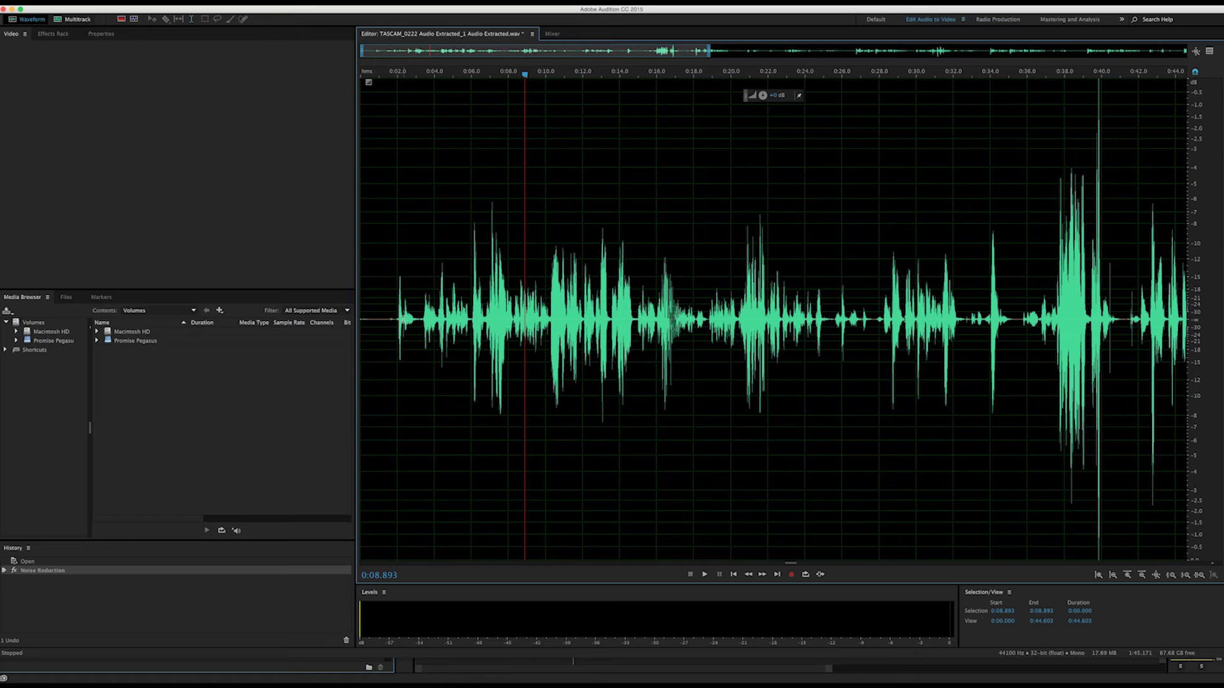
left_click(105, 2)
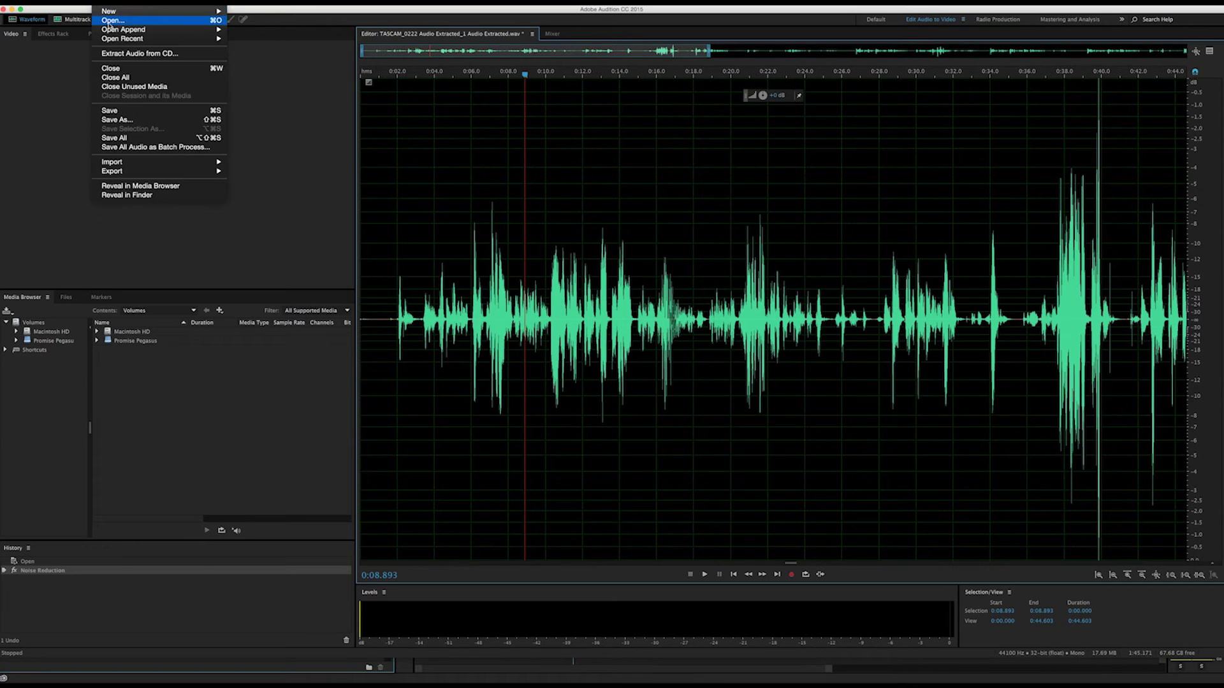
left_click(110, 110)
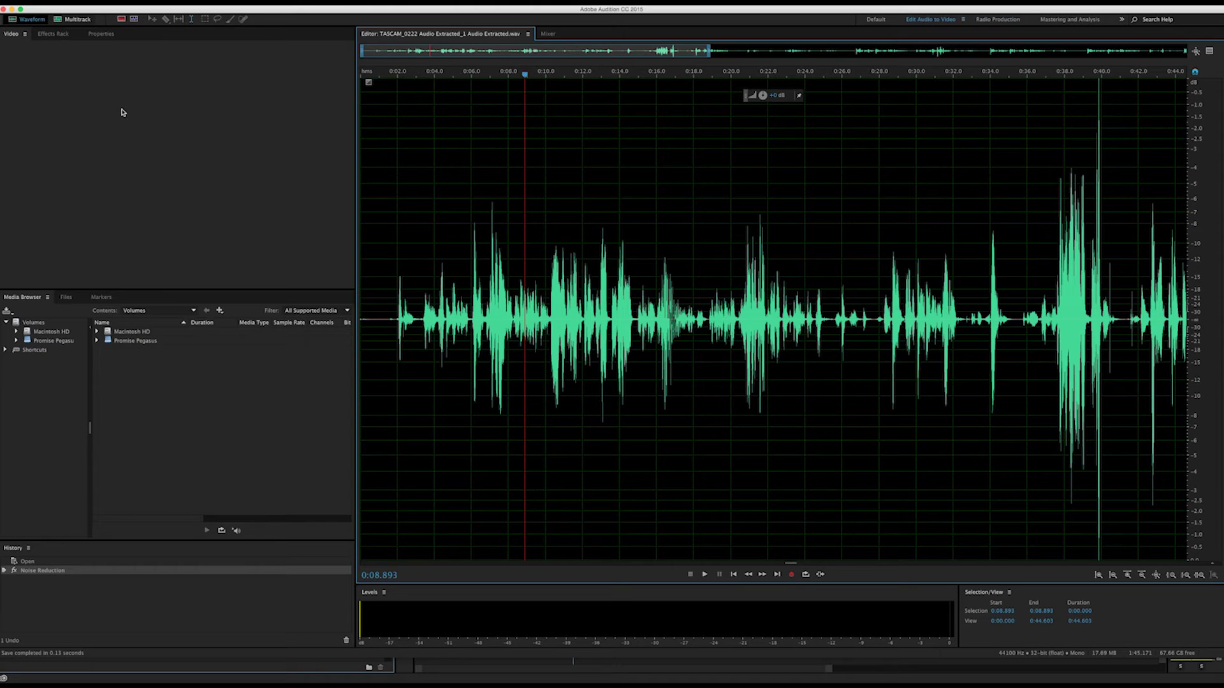
key("super+Tab")
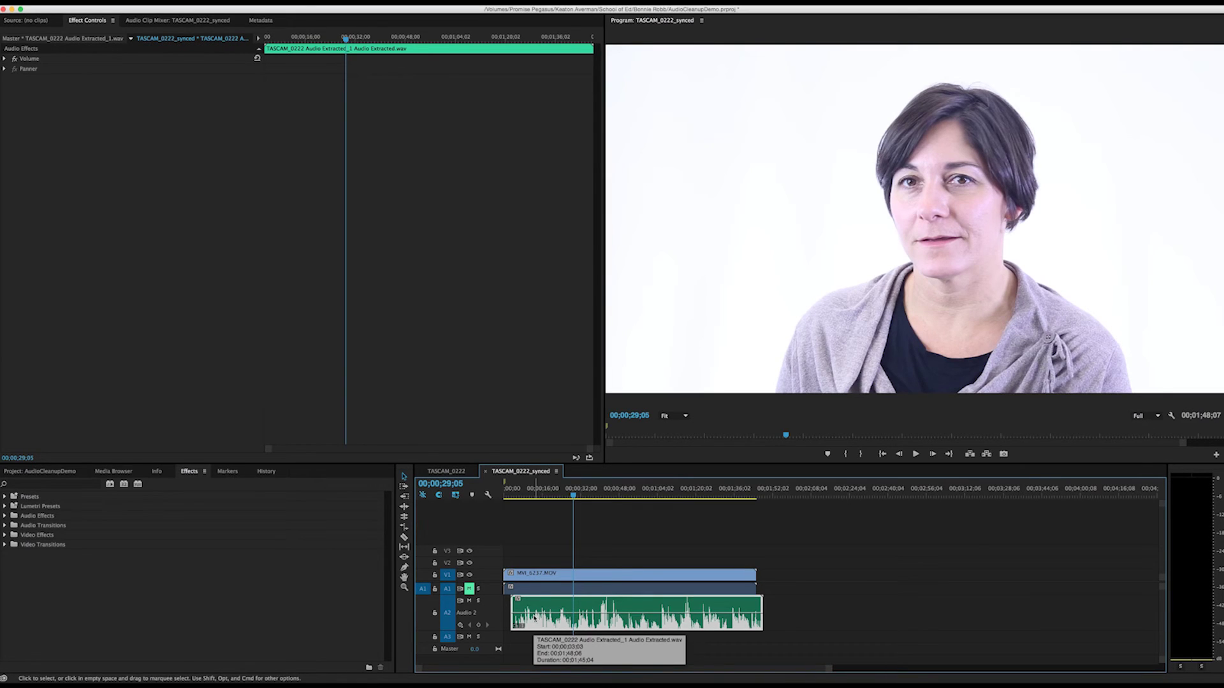
Move the playhead to about 8 seconds in the TASCAM_0222_synced sequence
left_click(524, 493)
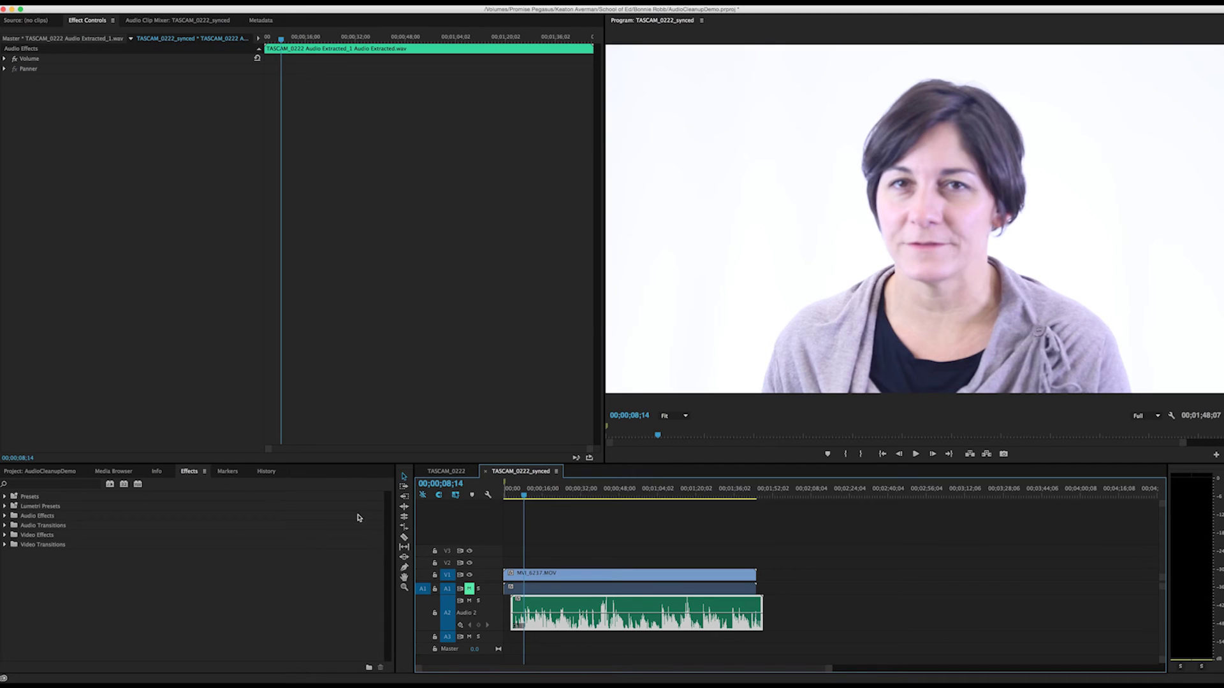
Apply the EQ effect to the Audio 2 clip and open its Custom Setup editor
left_click(67, 486)
type("eq")
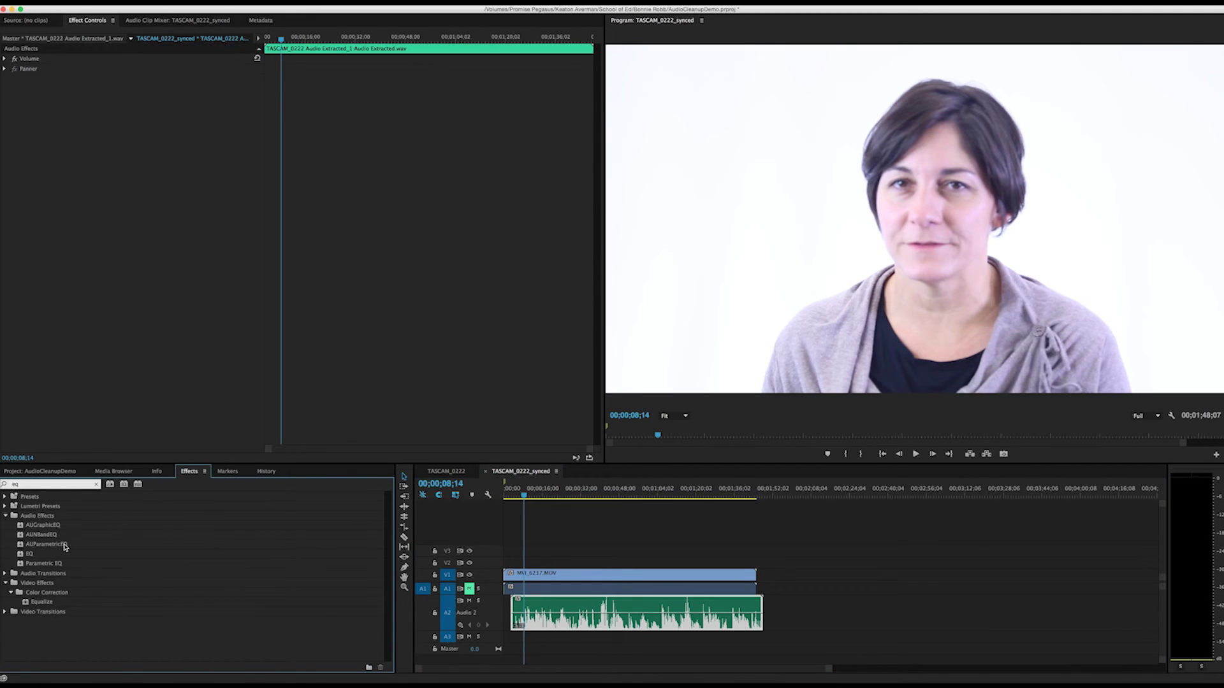
left_click_drag(30, 554, 529, 617)
left_click_drag(30, 554, 538, 624)
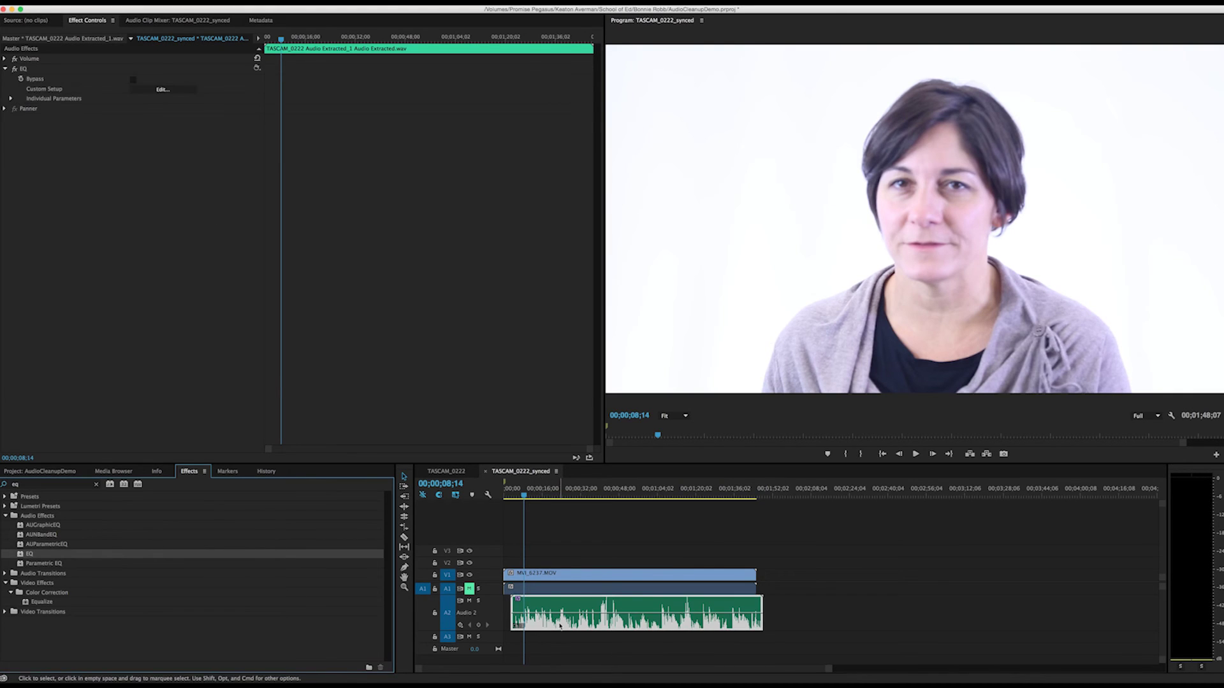
left_click(161, 93)
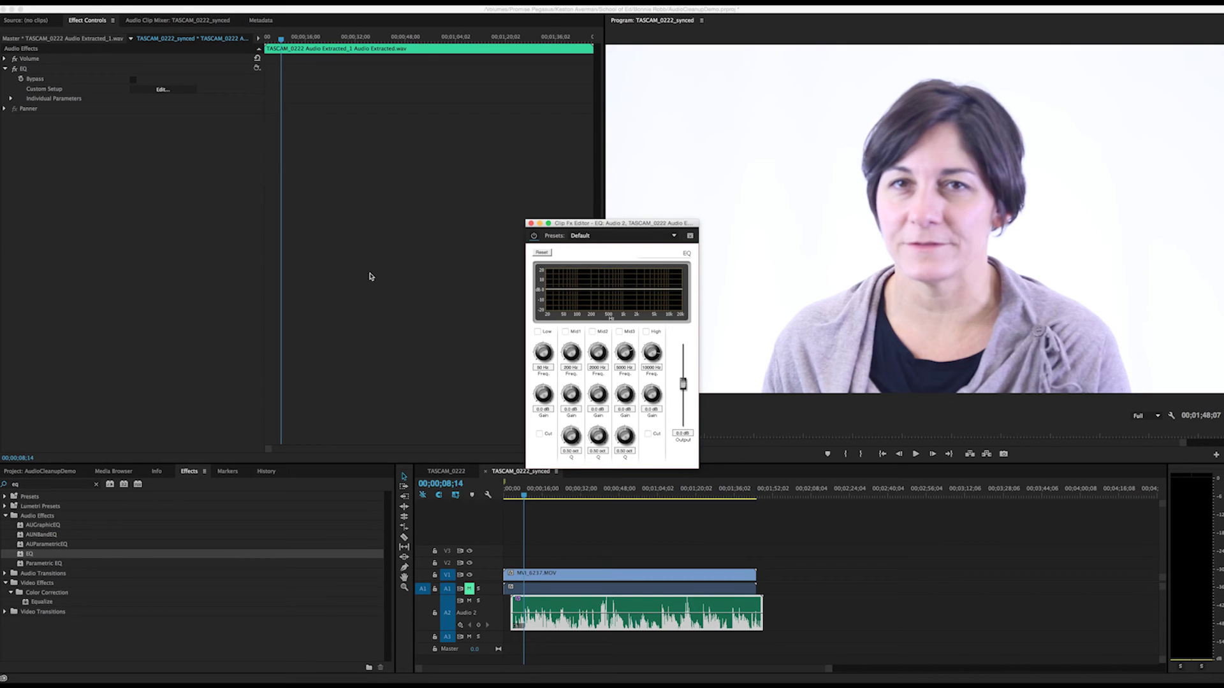
Enable the Low, Mid1, Mid3 and High EQ bands and reshape the Mid1 and Mid3 points
left_click(538, 331)
left_click(565, 332)
left_click(619, 331)
left_click(646, 332)
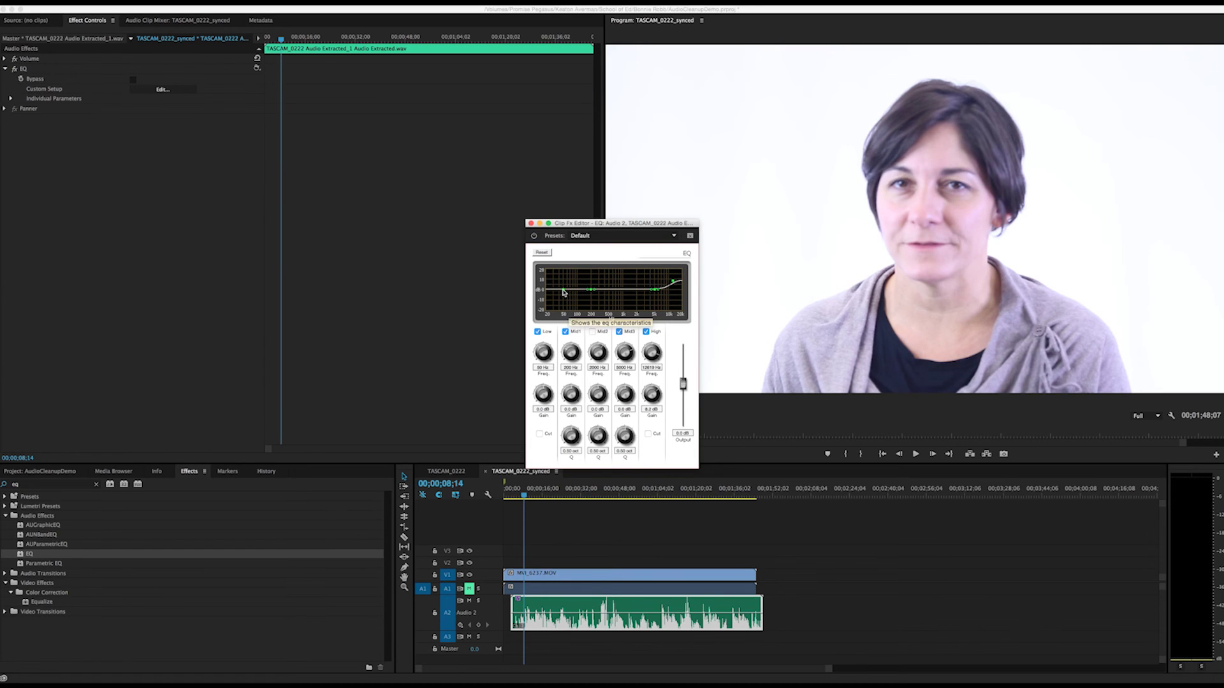
left_click_drag(585, 290, 573, 284)
left_click_drag(655, 290, 652, 286)
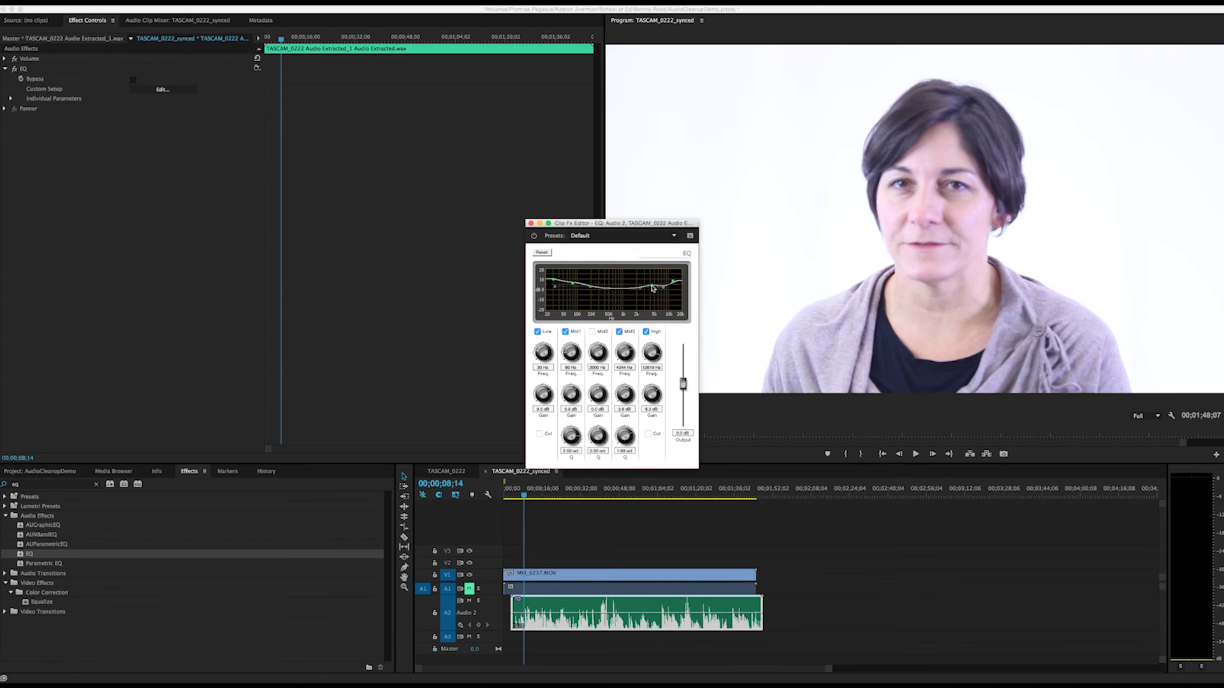
Preview the EQ'd audio by playing the sequence, then close the Clip Fx Editor
key("space")
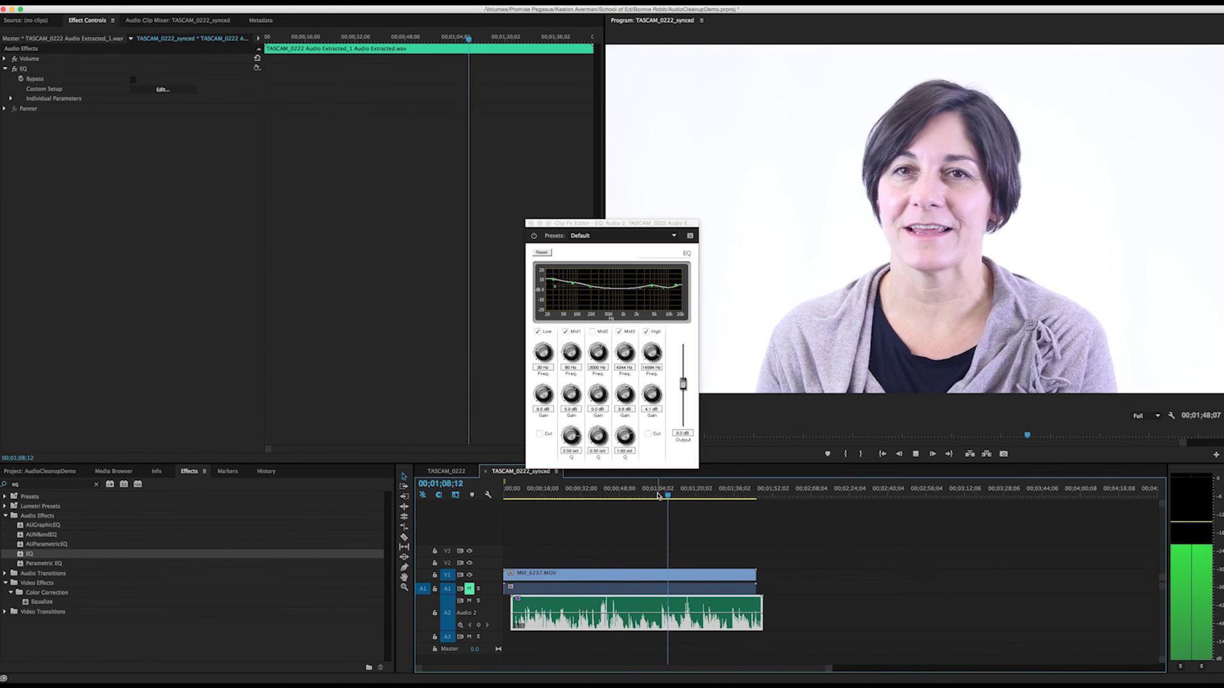
key("space")
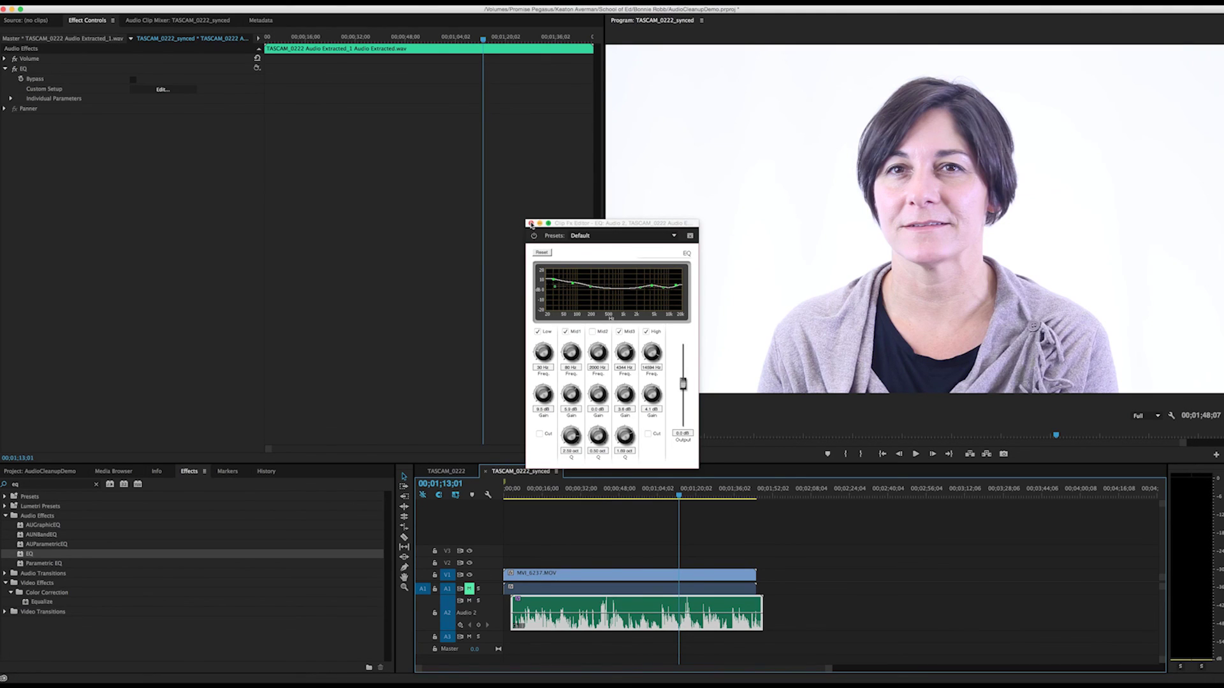
left_click(531, 223)
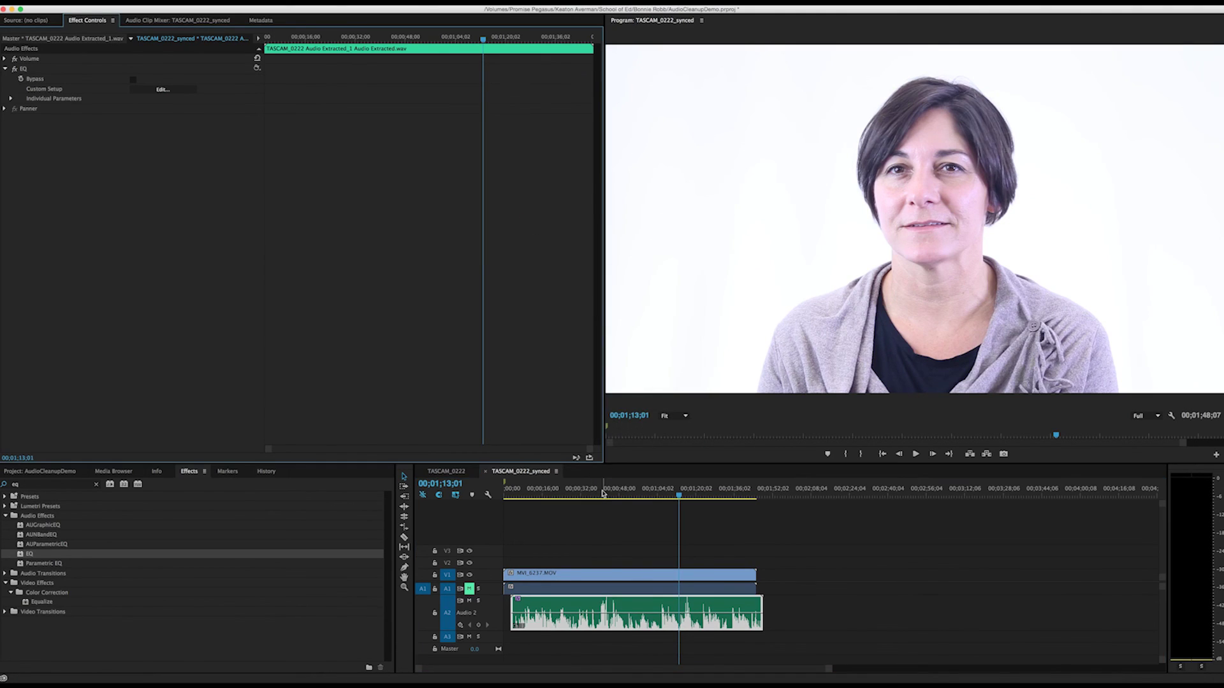